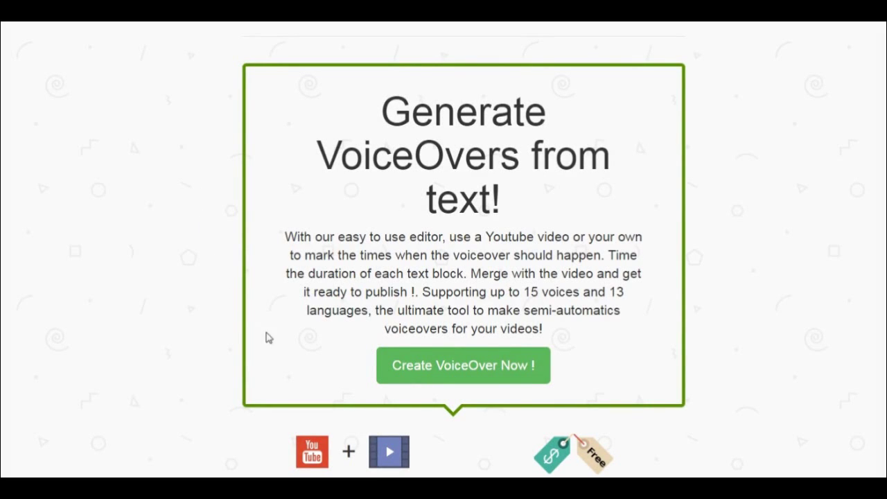
{"action": "left_click", "coordinate": [464, 367]}
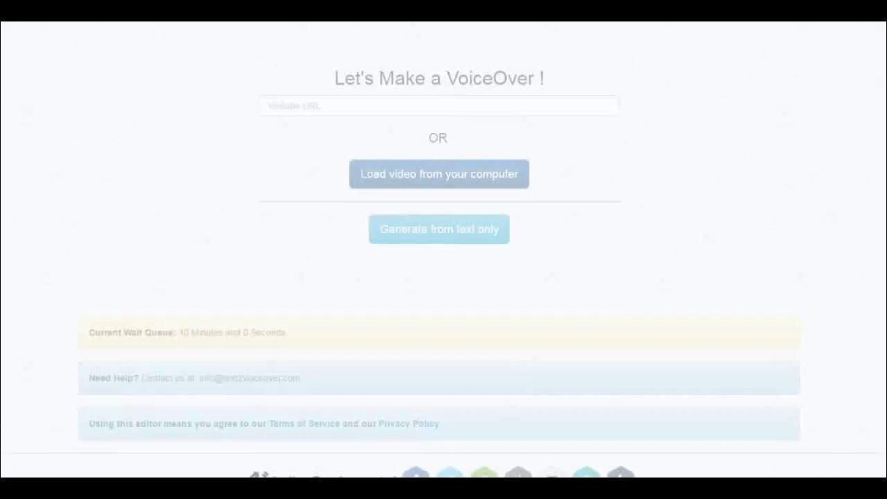
{"action": "left_click", "coordinate": [313, 107]}
{"action": "type", "text": "ht"}
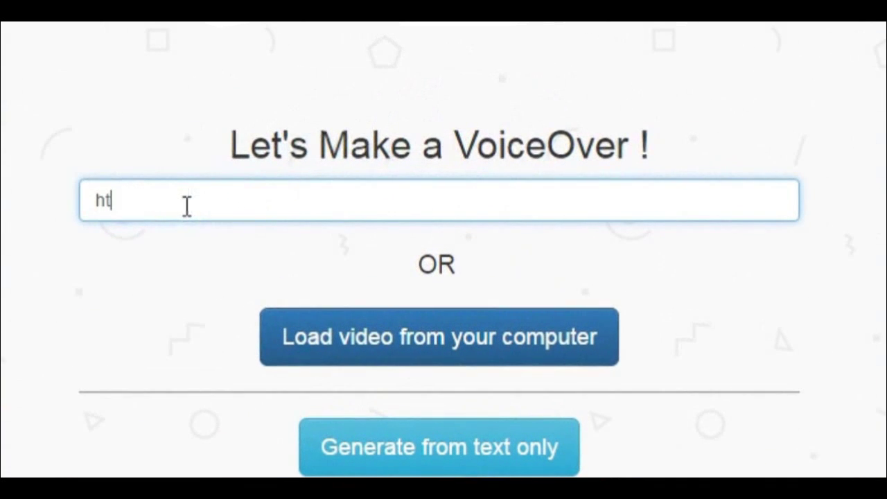
{"action": "type", "text": "tp:"}
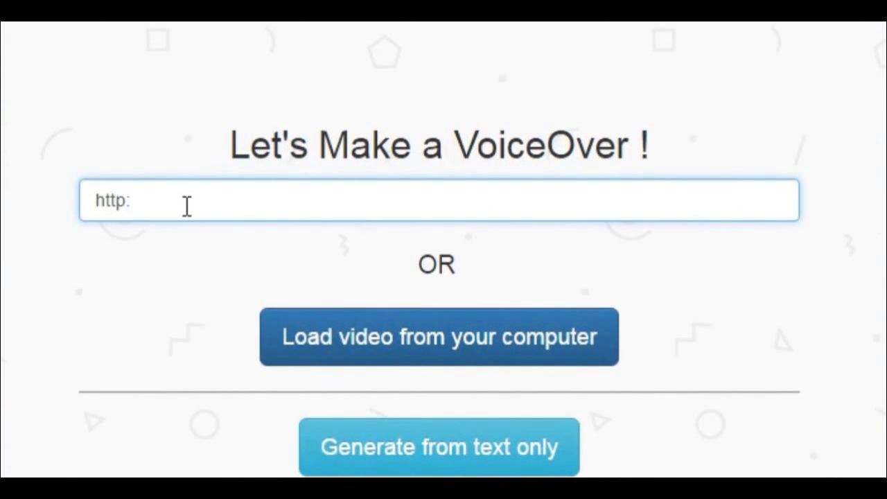
{"action": "type", "text": "//"}
{"action": "type", "text": "www.youtu"}
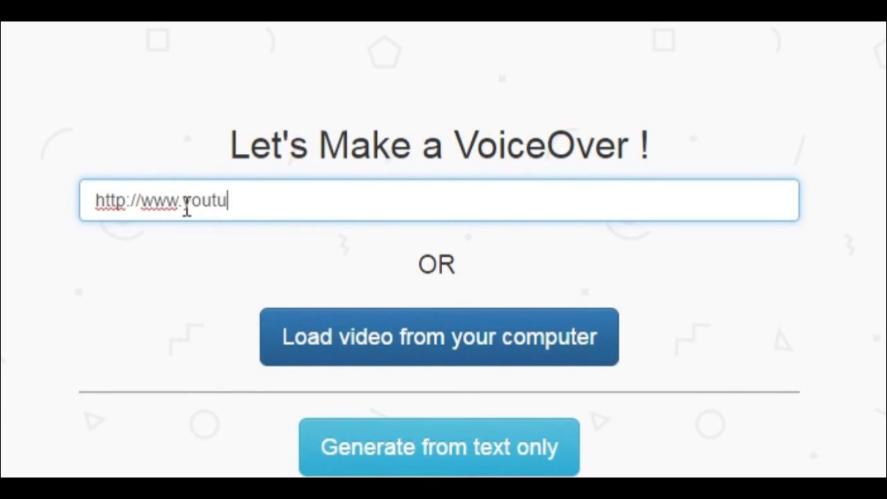
{"action": "type", "text": "be.c"}
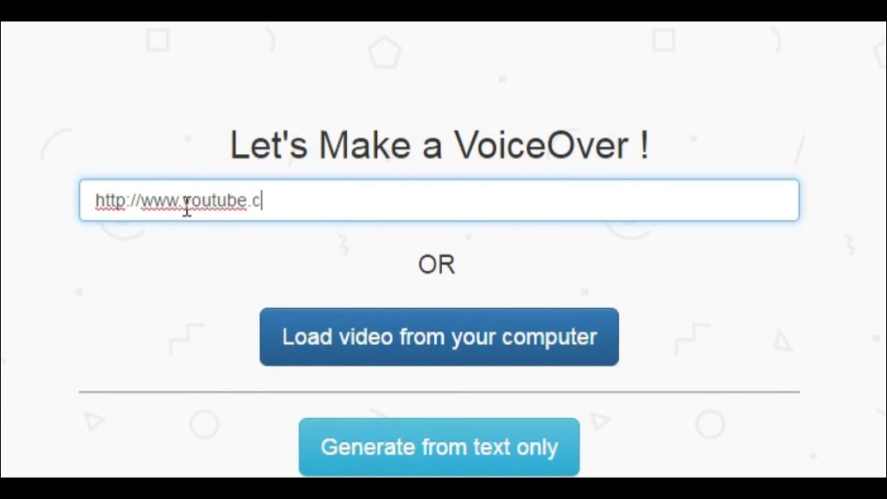
{"action": "type", "text": "om/"}
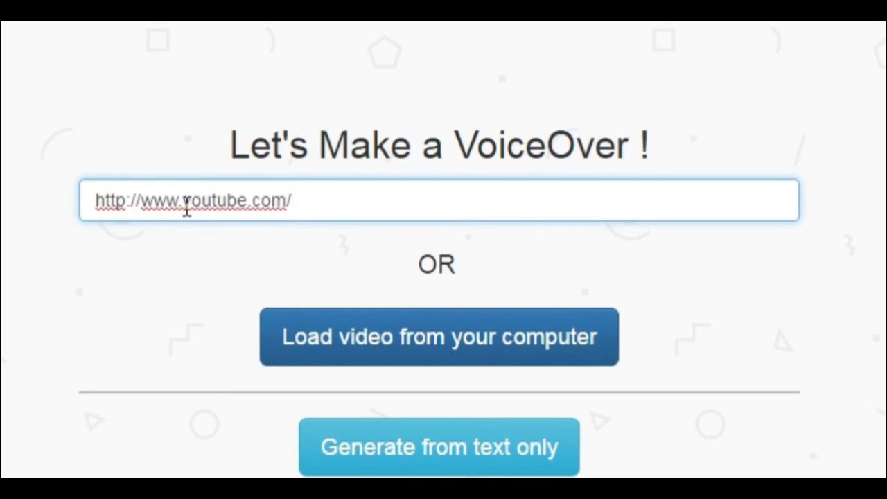
{"action": "type", "text": "wa"}
{"action": "type", "text": "tch"}
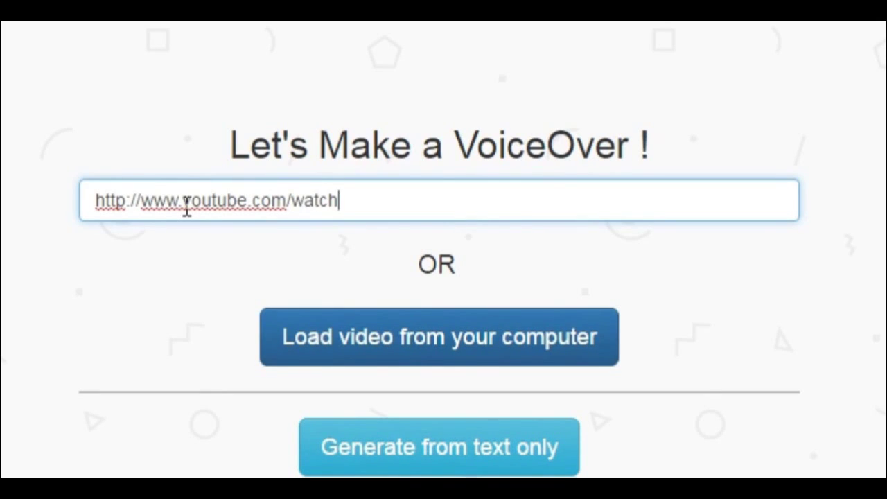
{"action": "type", "text": "?"}
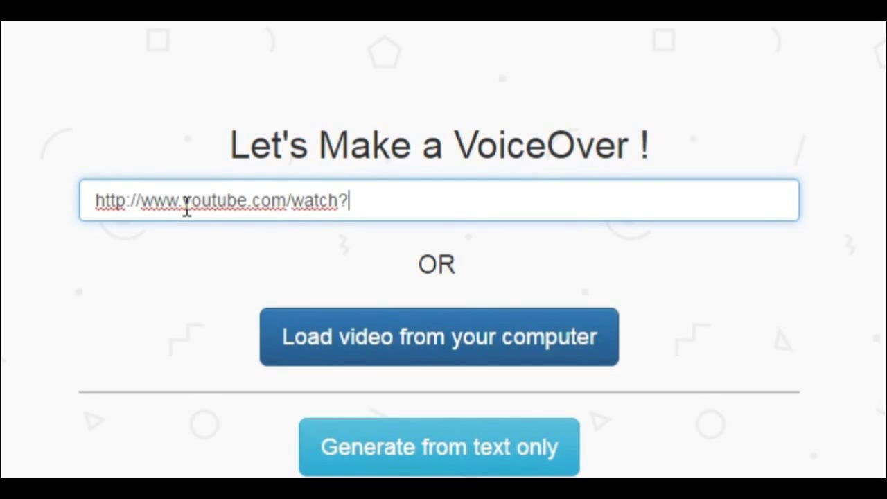
{"action": "type", "text": "v="}
{"action": "type", "text": "y"}
{"action": "type", "text": "eu"}
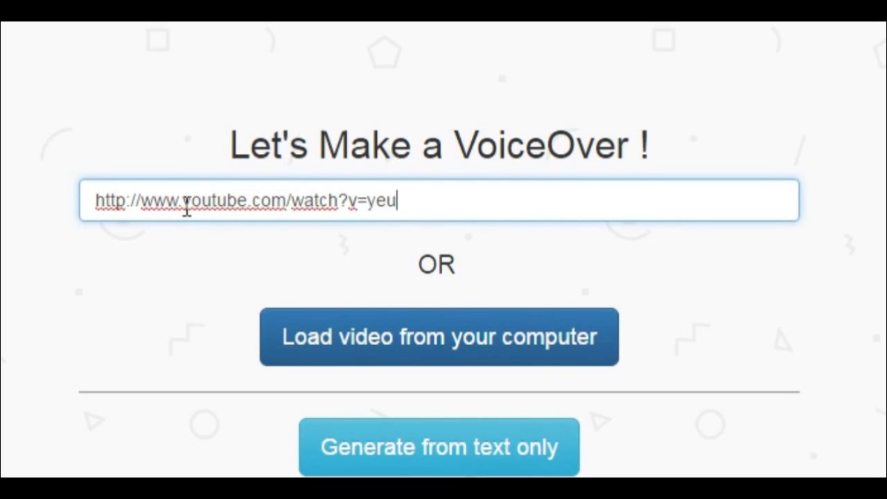
{"action": "type", "text": "fj"}
{"action": "type", "text": "8"}
{"action": "type", "text": "u"}
{"action": "type", "text": "YR"}
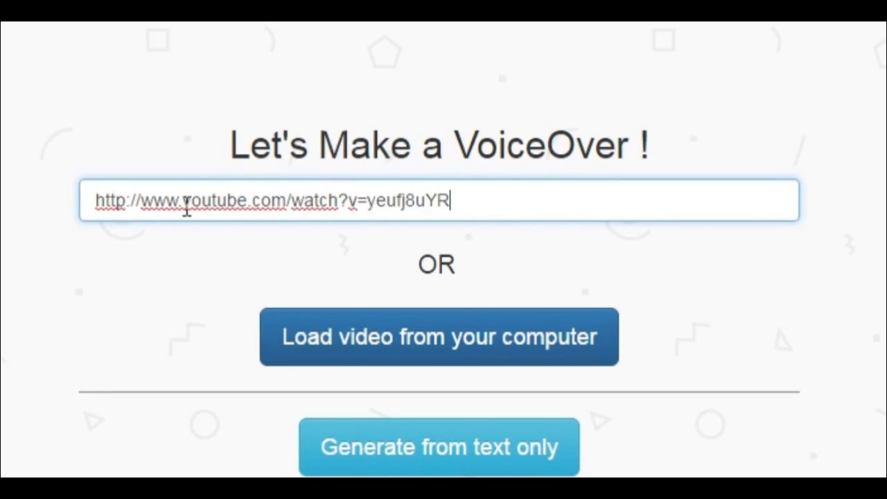
{"action": "type", "text": "S"}
{"action": "type", "text": "k"}
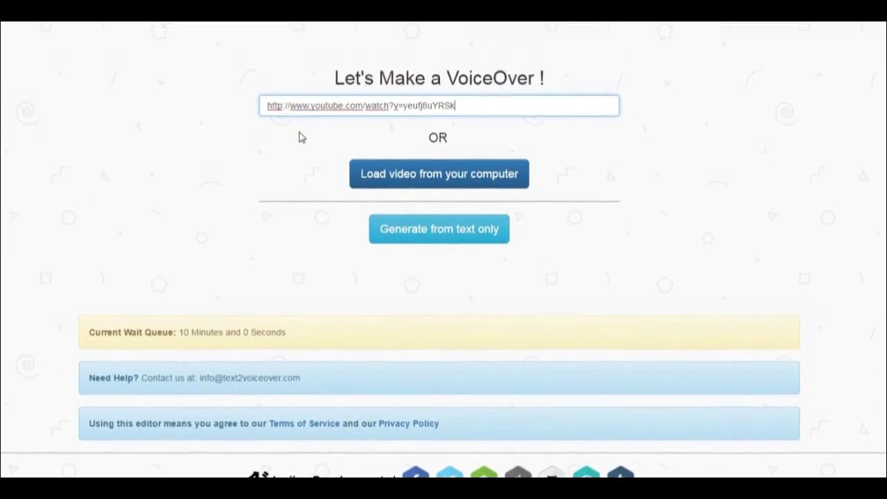
Load the Dumb Zombies Commander Release Trailer and pause it at 0:04.
{"action": "key", "text": "Return"}
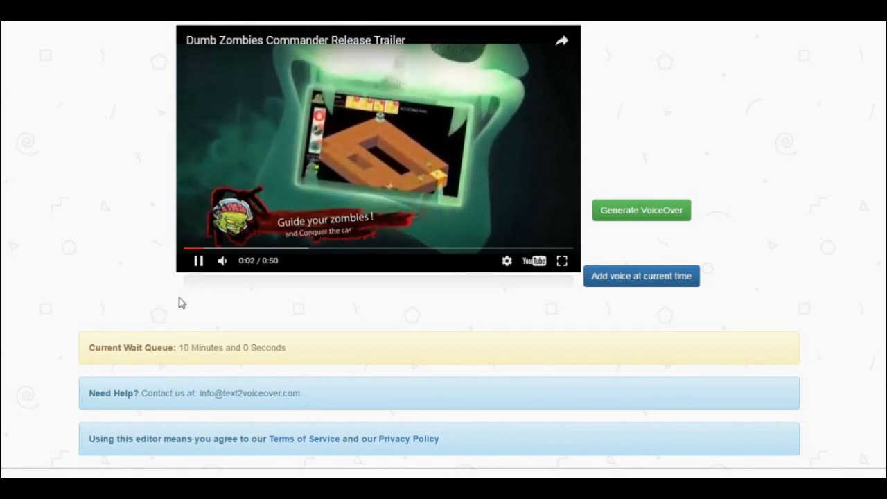
{"action": "left_click", "coordinate": [198, 261]}
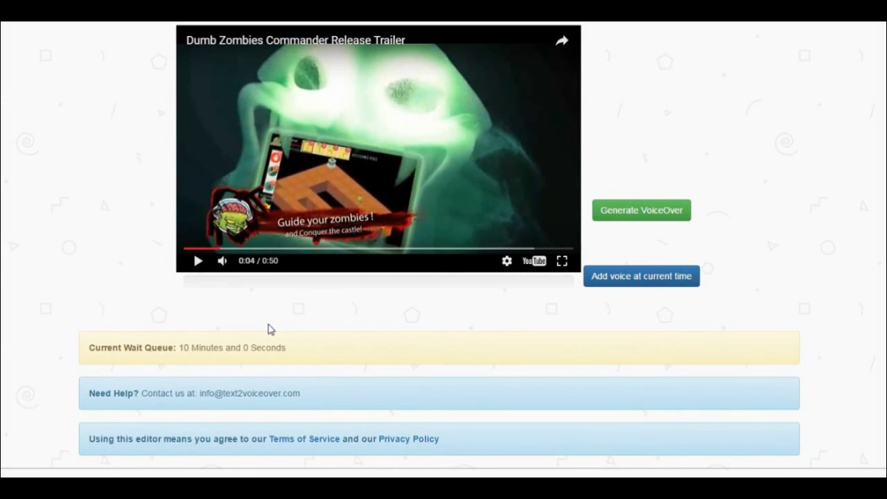
Add a voice segment at the current video time using the Google US English voice.
{"action": "left_click", "coordinate": [620, 284]}
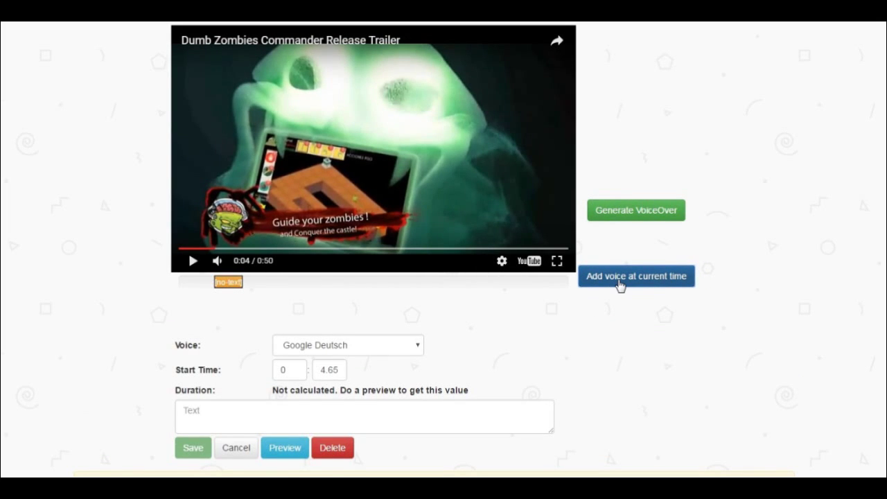
{"action": "left_click", "coordinate": [396, 350]}
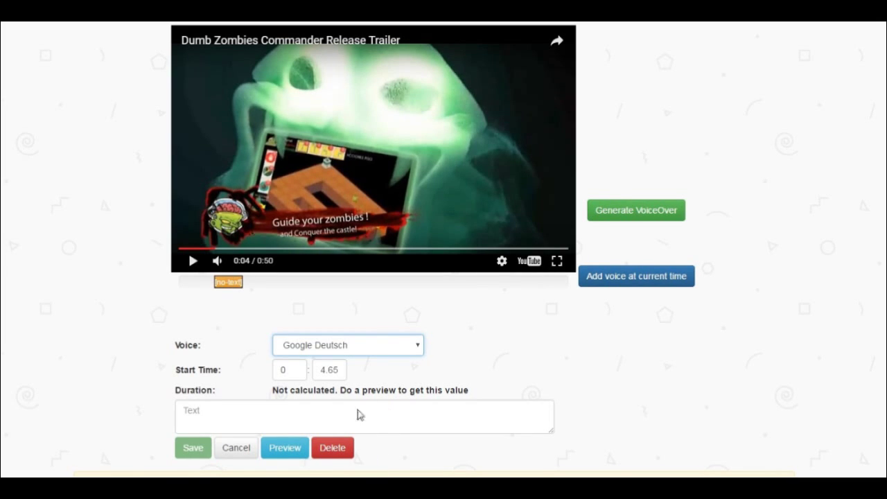
{"action": "key", "text": "Down"}
Have the segment at 0:04.65 say 'This is the best video for a videogame' and preview it.
{"action": "left_click", "coordinate": [341, 411]}
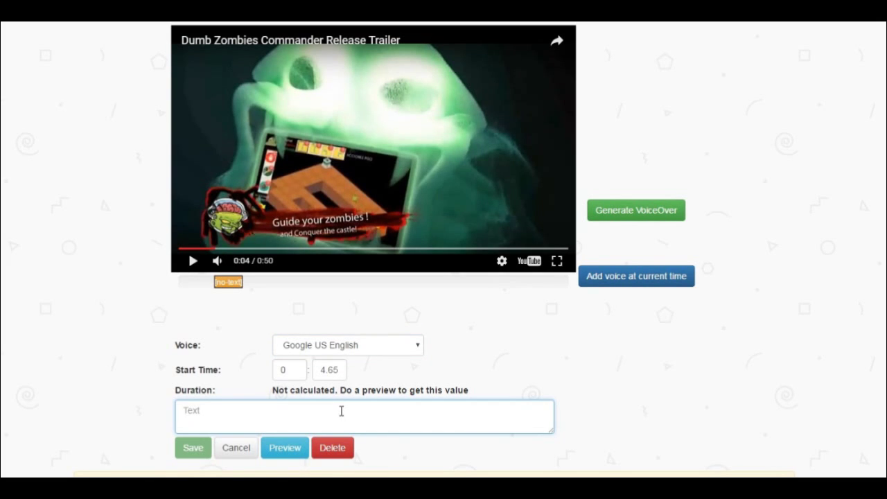
{"action": "type", "text": "Thi"}
{"action": "type", "text": "s is the"}
{"action": "type", "text": " best"}
{"action": "type", "text": " video"}
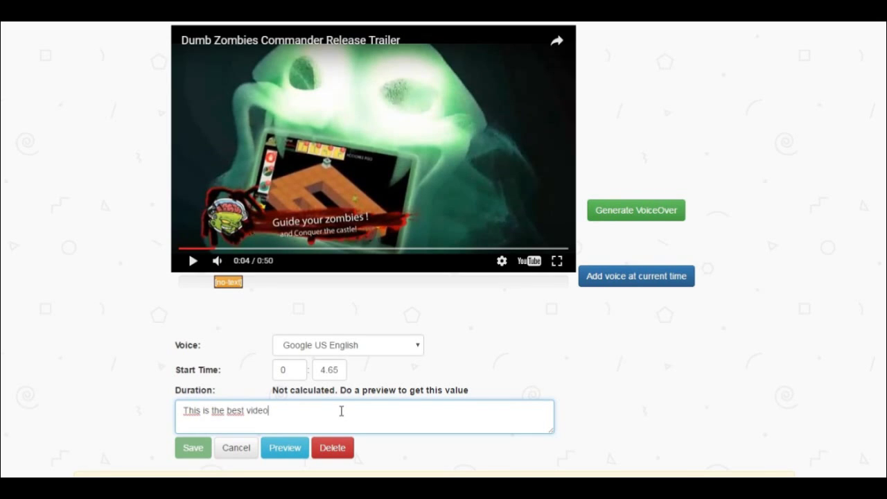
{"action": "type", "text": " fr"}
{"action": "key", "text": "BackSpace"}
{"action": "type", "text": "or a"}
{"action": "type", "text": " videogame"}
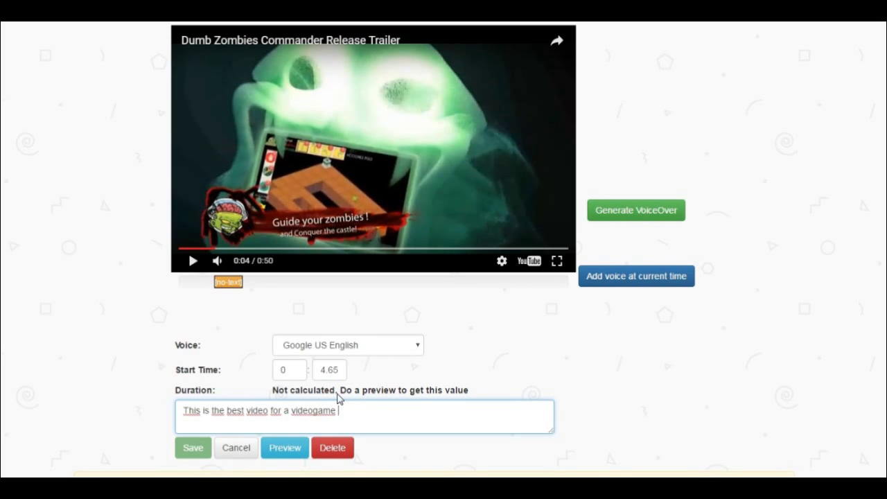
{"action": "left_click", "coordinate": [334, 370]}
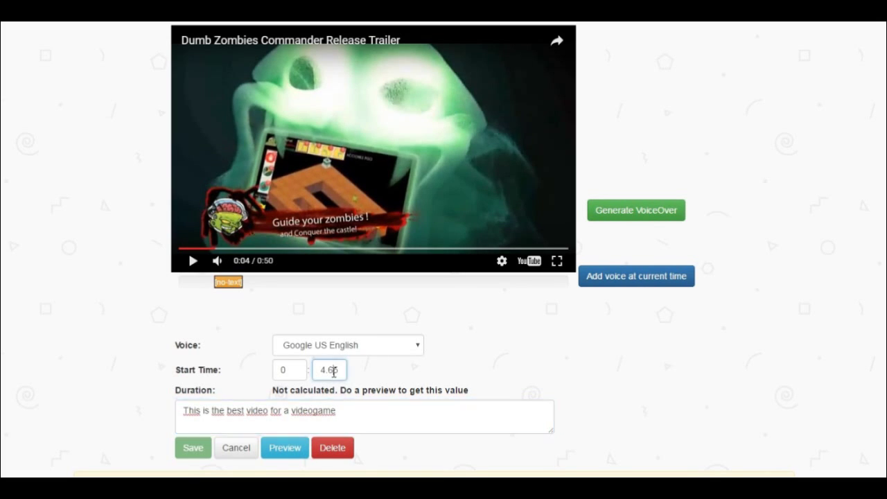
{"action": "left_click", "coordinate": [333, 412]}
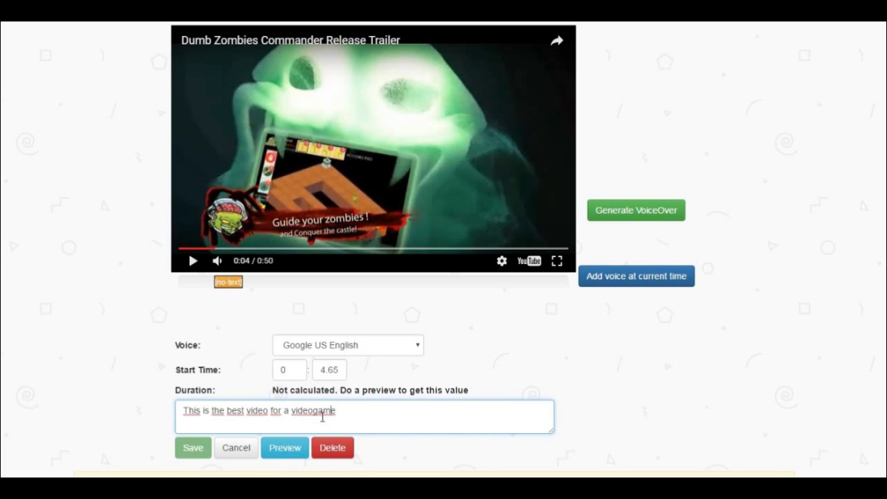
{"action": "left_click", "coordinate": [291, 447]}
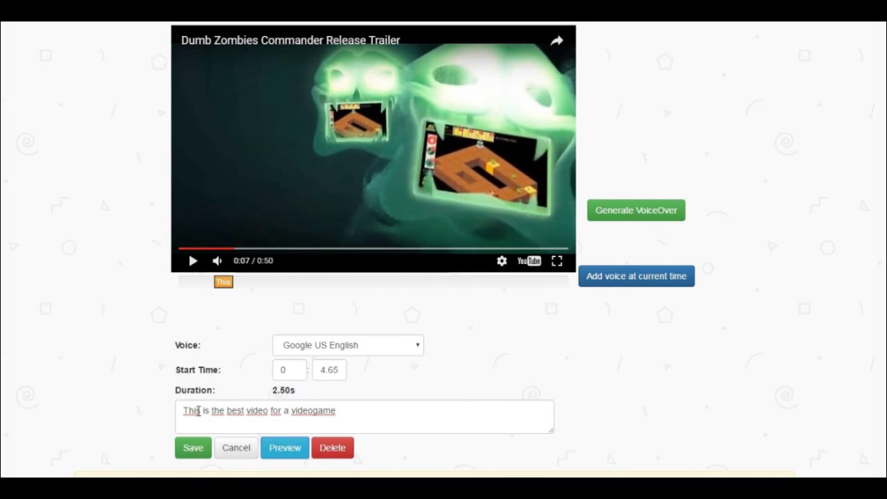
Save the 2.50 s segment as a 'This' timeline marker, then reopen and cancel its editor.
{"action": "left_click", "coordinate": [192, 448]}
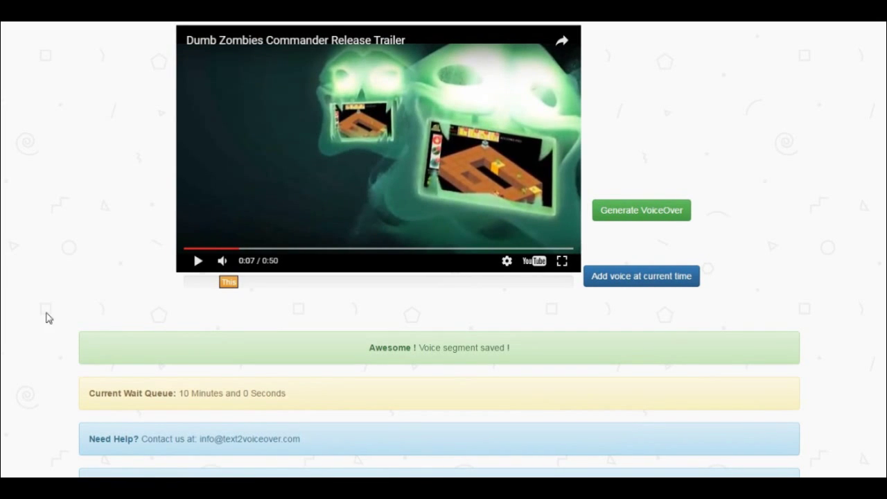
{"action": "left_click", "coordinate": [228, 284]}
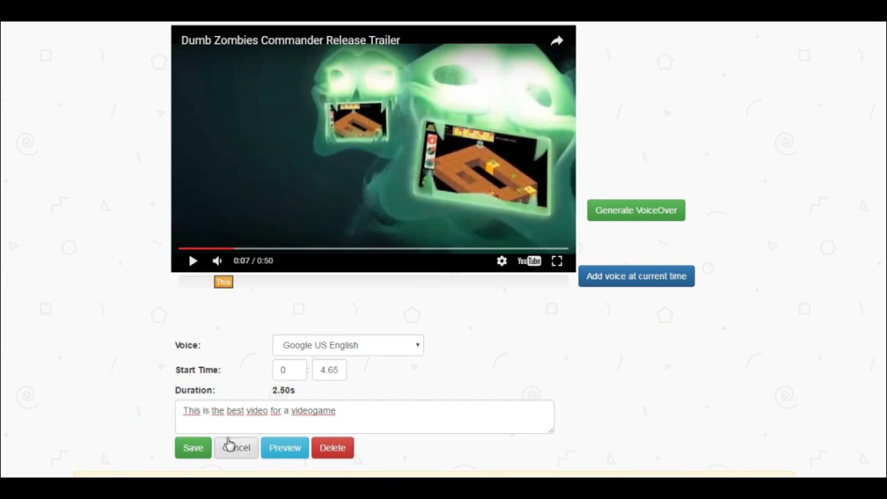
{"action": "left_click", "coordinate": [302, 416]}
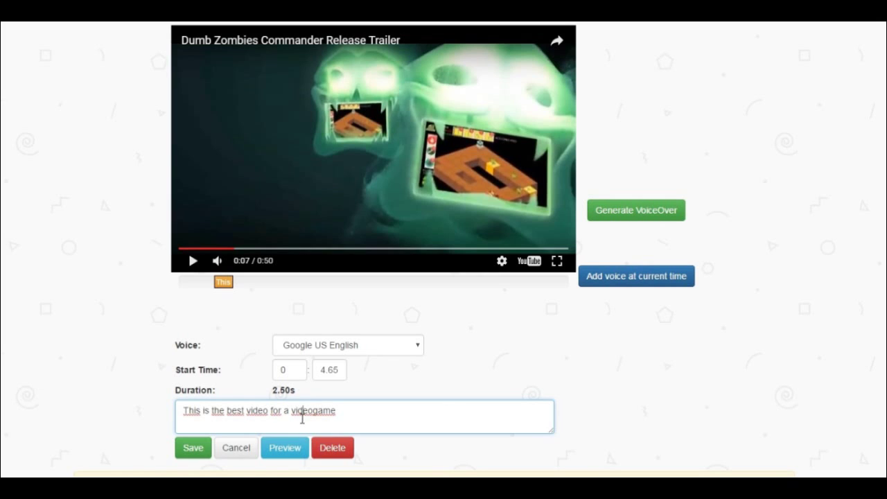
{"action": "left_click", "coordinate": [347, 416]}
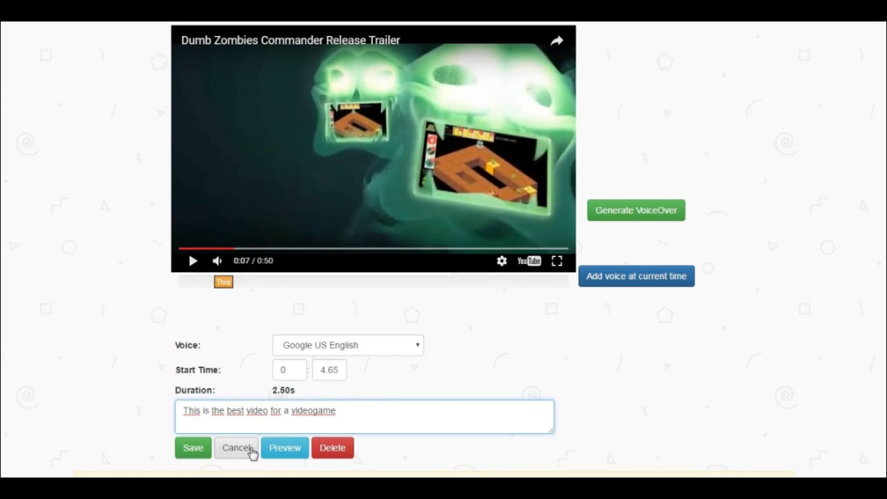
{"action": "left_click", "coordinate": [251, 452]}
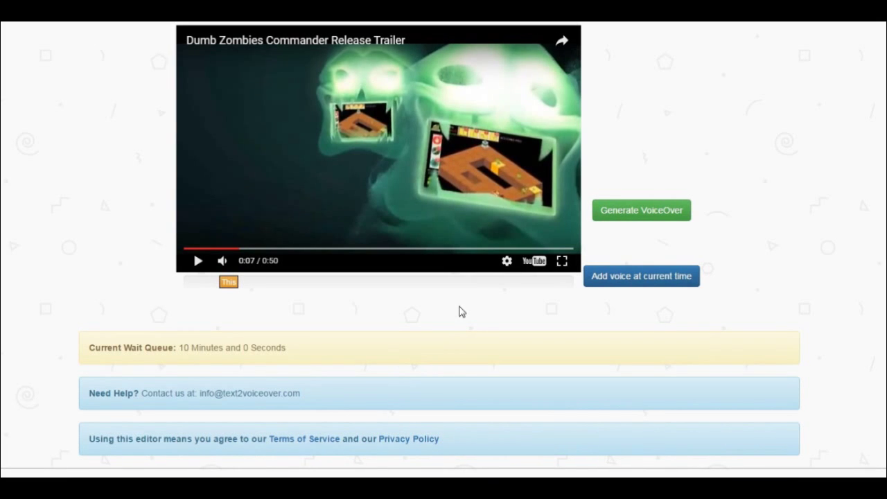
Submit the voiceover for generation, answering the merge prompt and giving a notification e-mail address.
{"action": "left_click", "coordinate": [622, 214]}
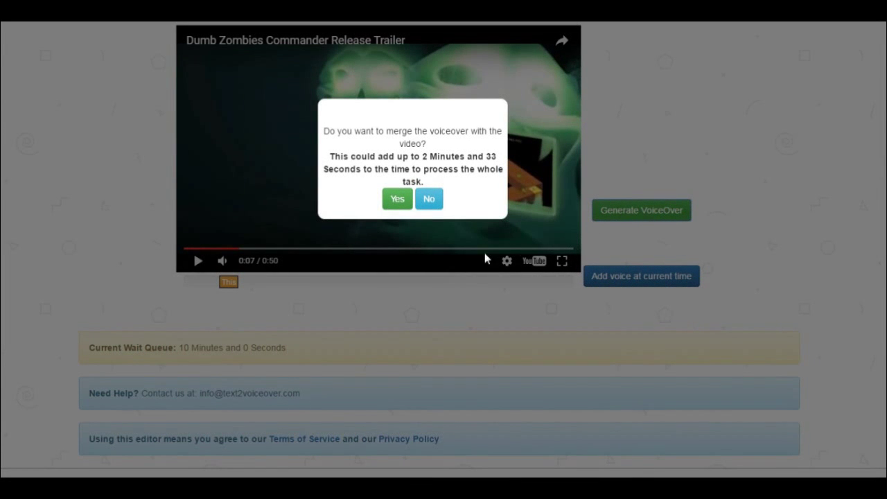
{"action": "left_click", "coordinate": [396, 200]}
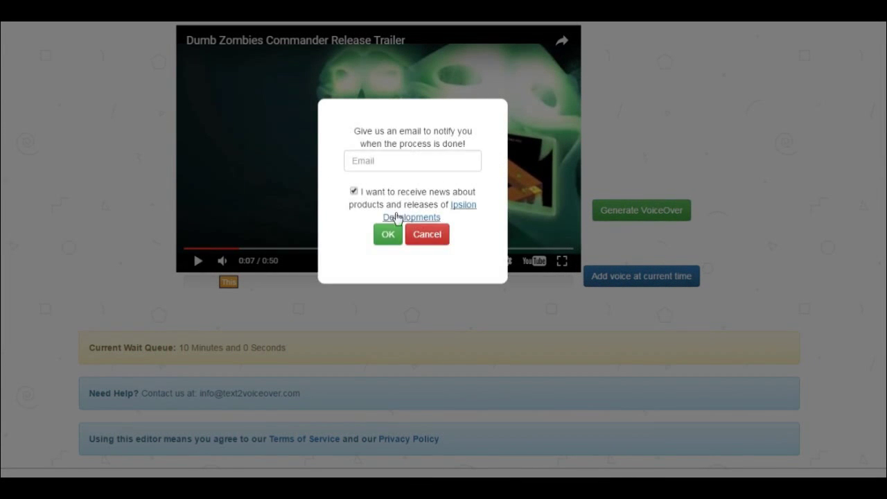
{"action": "left_click", "coordinate": [386, 160]}
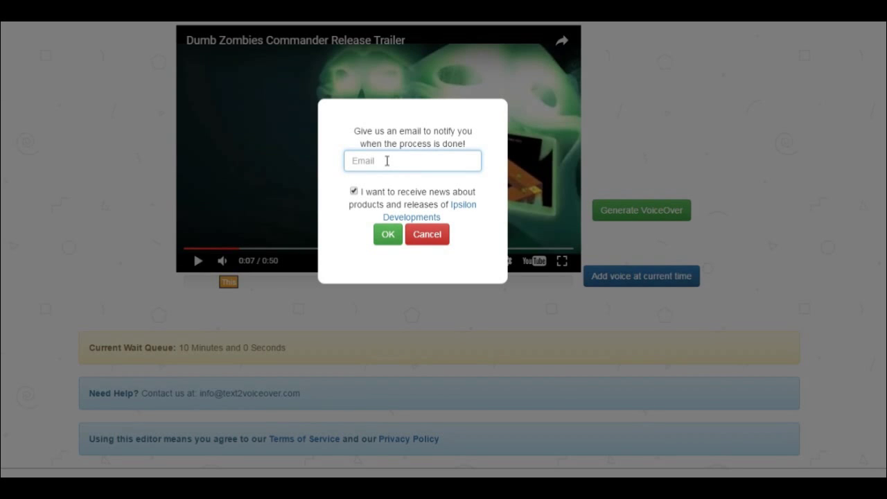
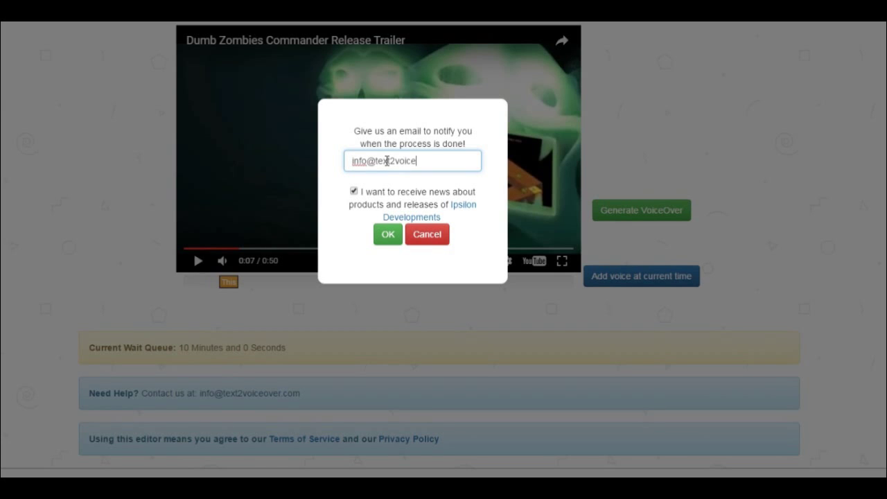
{"action": "left_click", "coordinate": [388, 236]}
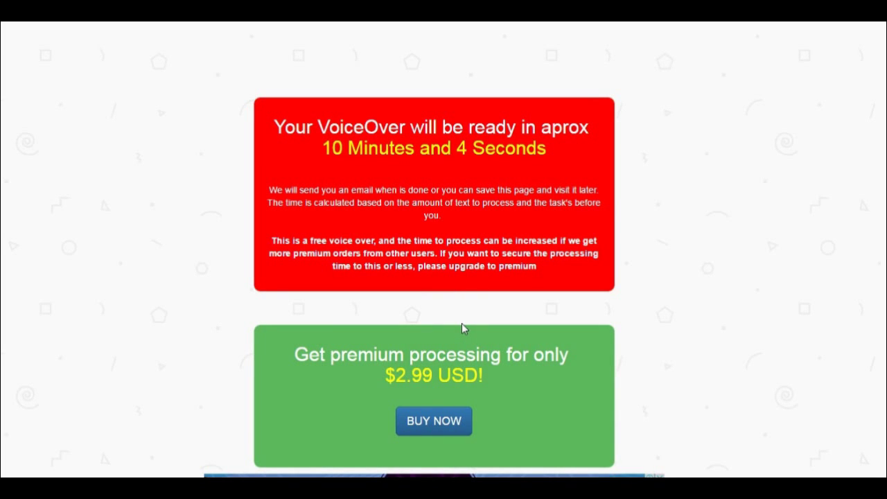
{"action": "scroll", "coordinate": [463, 328], "scroll_direction": "down", "scroll_amount": 1}
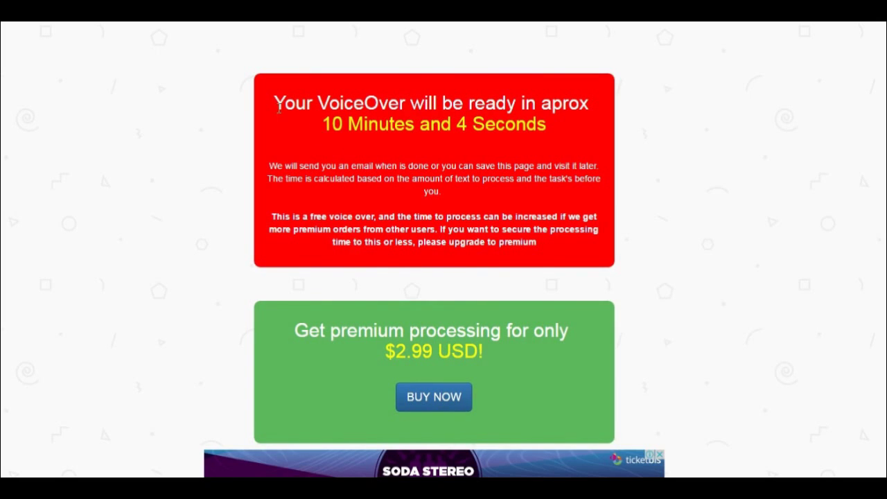
{"action": "mouse_move", "coordinate": [277, 107]}
{"action": "left_mouse_down"}
{"action": "mouse_move", "coordinate": [586, 161]}
{"action": "mouse_move", "coordinate": [597, 250]}
{"action": "left_mouse_up"}
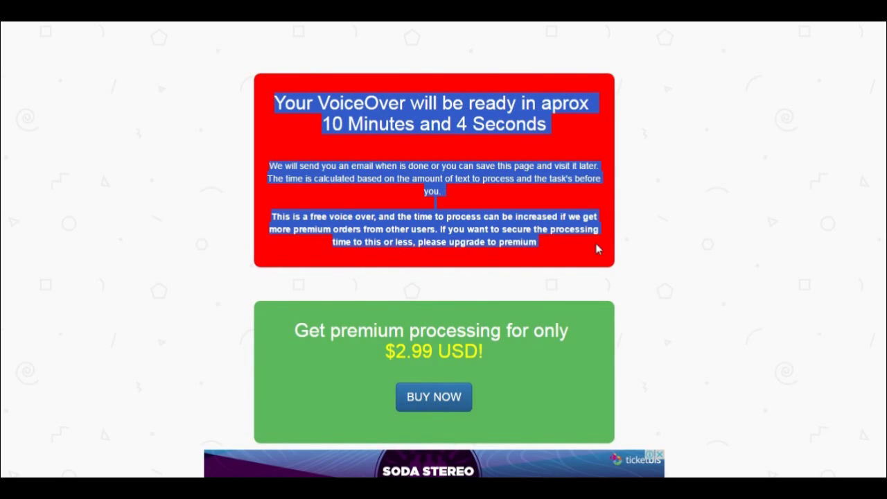
{"action": "left_click", "coordinate": [597, 249]}
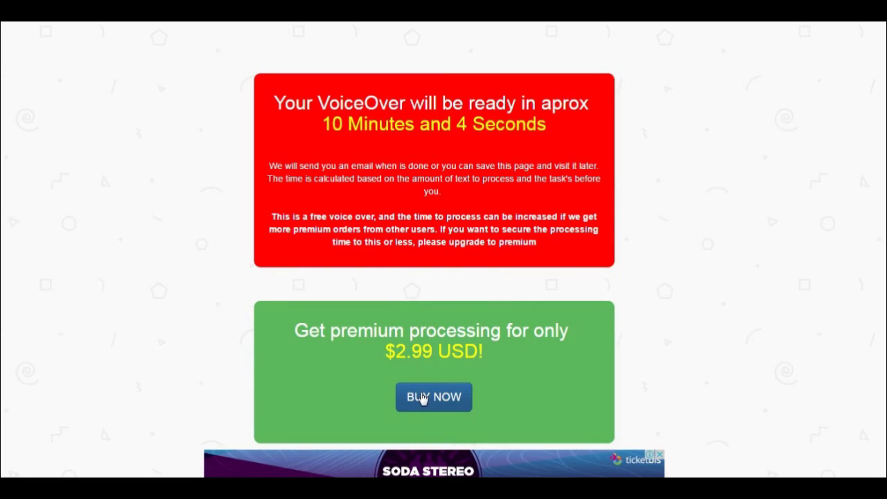